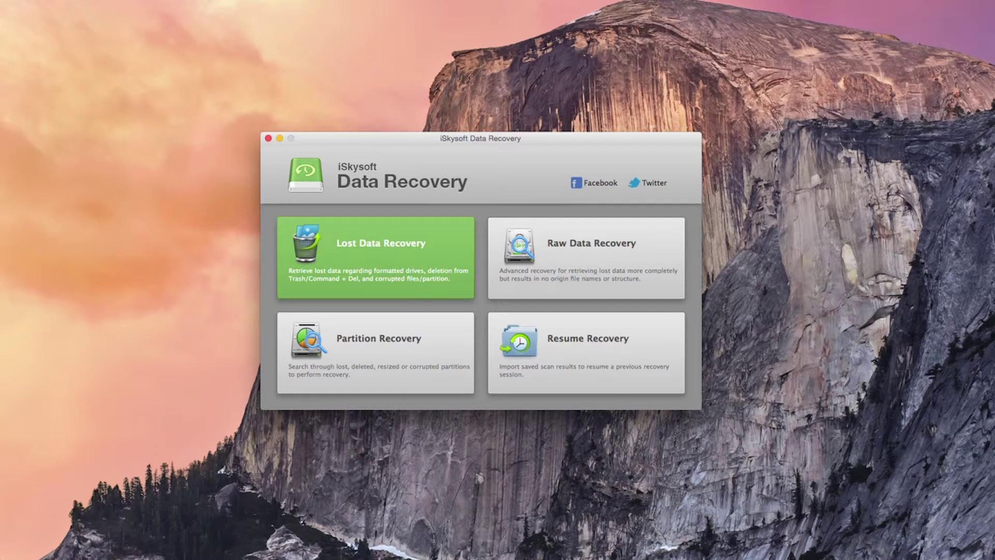
# Start a Lost Data Recovery, refresh the drive list and select the Macintosh HD drive
pyautogui.click(376, 257)
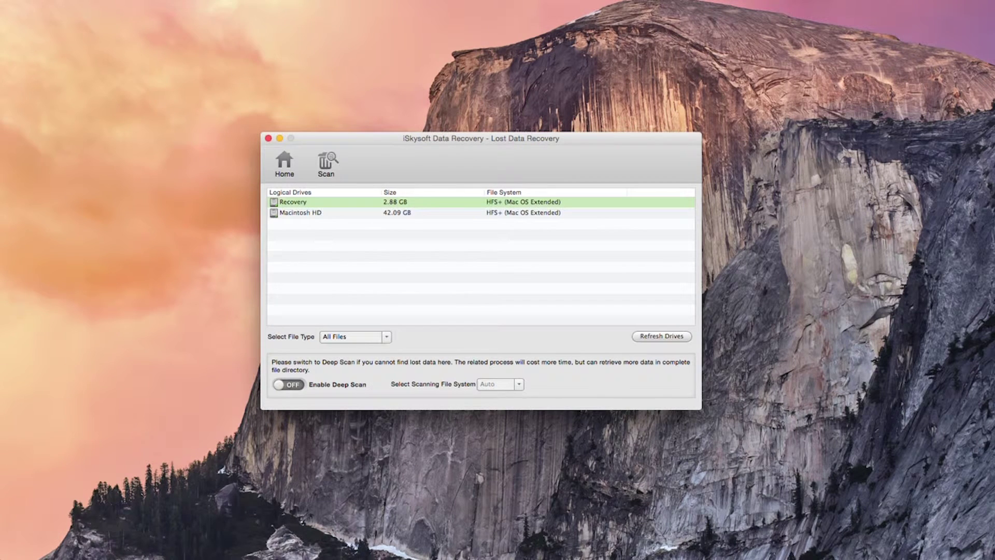
pyautogui.click(301, 213)
pyautogui.click(662, 336)
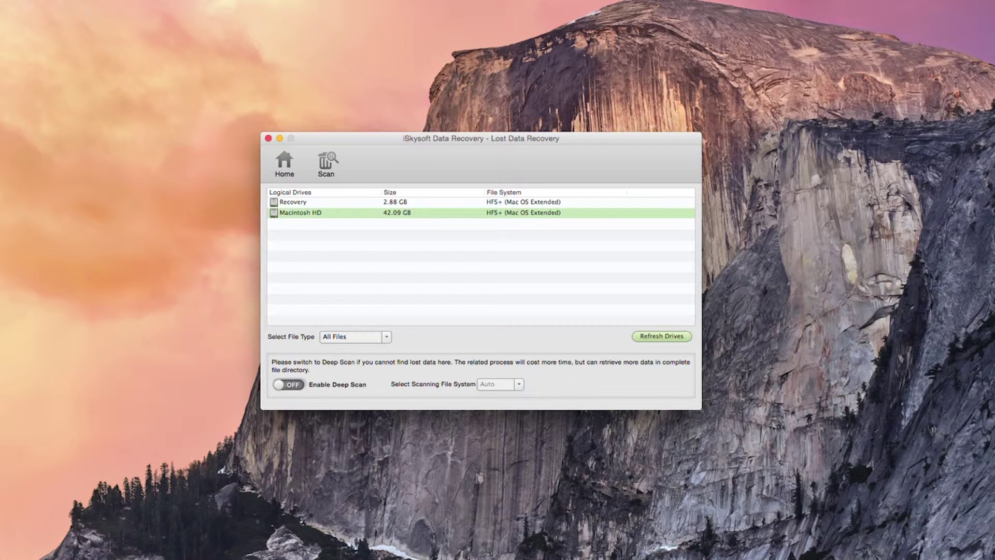
pyautogui.click(662, 336)
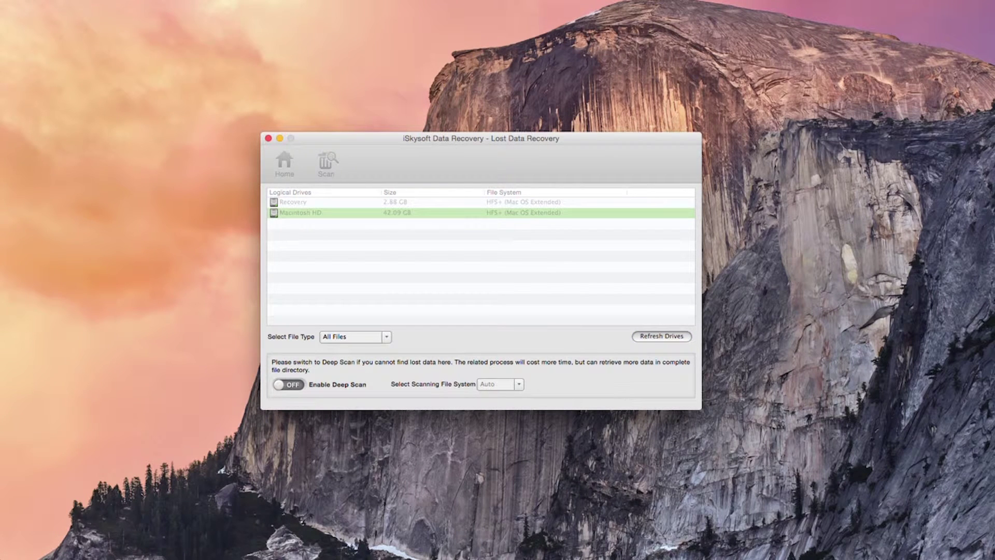
pyautogui.click(300, 213)
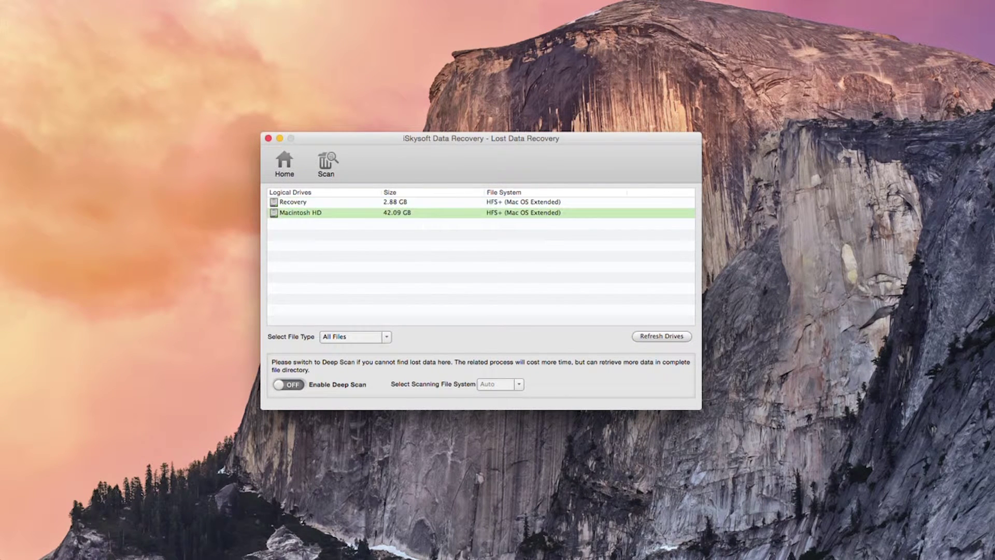
# Try Deep Scan with the scanning file system set to Auto, and switch Deep Scan back off
pyautogui.click(288, 384)
pyautogui.click(518, 384)
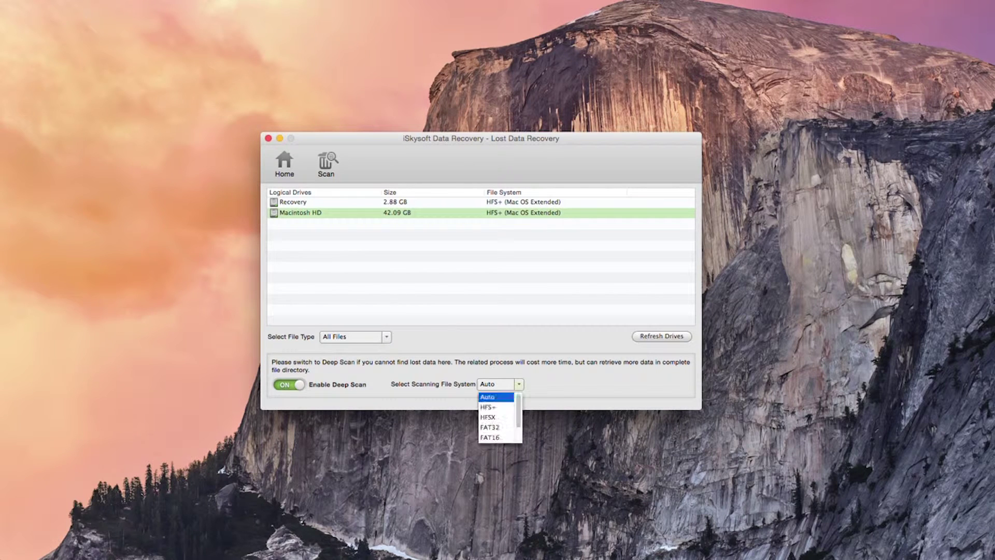
pyautogui.click(496, 397)
pyautogui.click(289, 385)
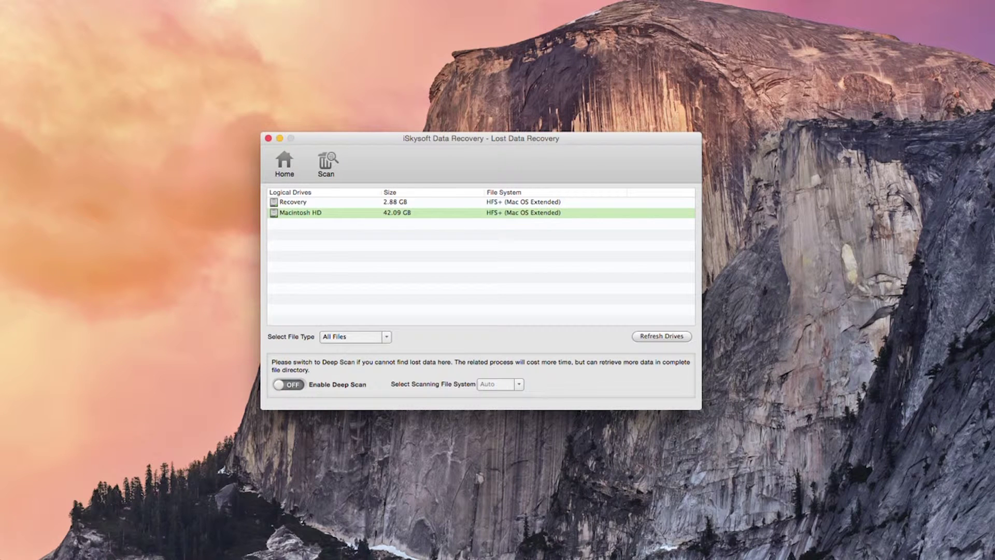
# Scan the Macintosh HD drive for lost data with the file type kept at All Files
pyautogui.click(293, 202)
pyautogui.click(300, 213)
pyautogui.click(327, 161)
pyautogui.click(328, 161)
pyautogui.click(387, 337)
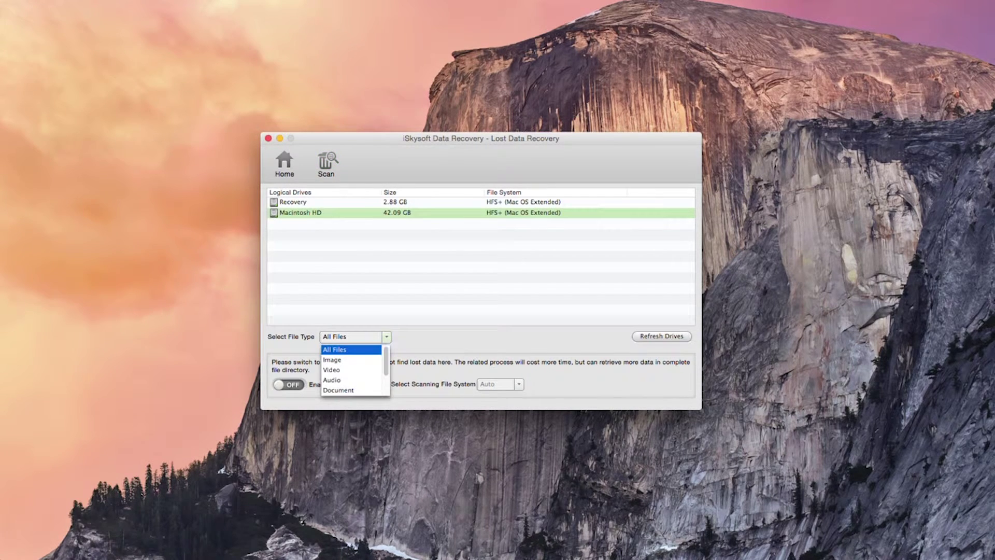
pyautogui.scroll(-3, 353, 370)
pyautogui.scroll(3, 353, 370)
pyautogui.press('Escape')
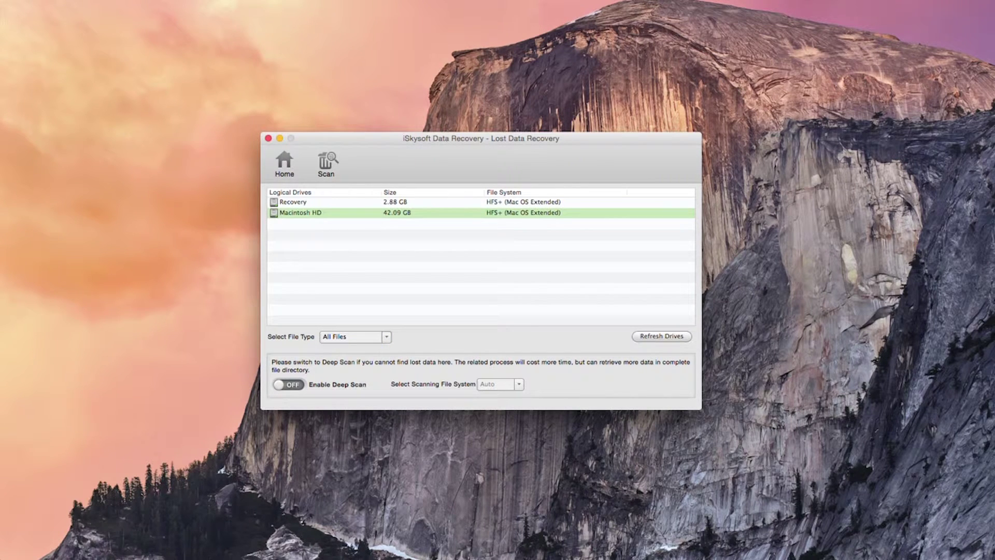
pyautogui.click(327, 164)
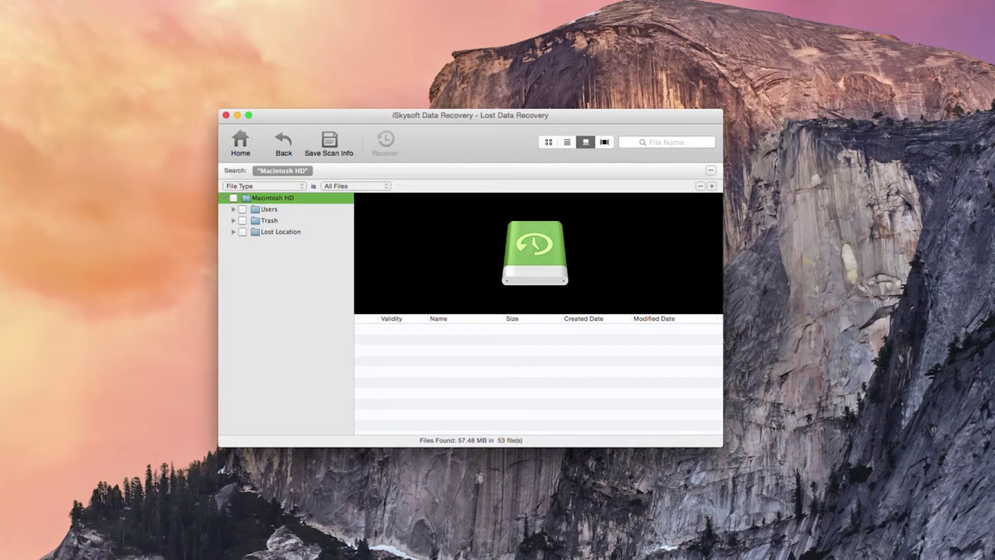
pyautogui.click(264, 186)
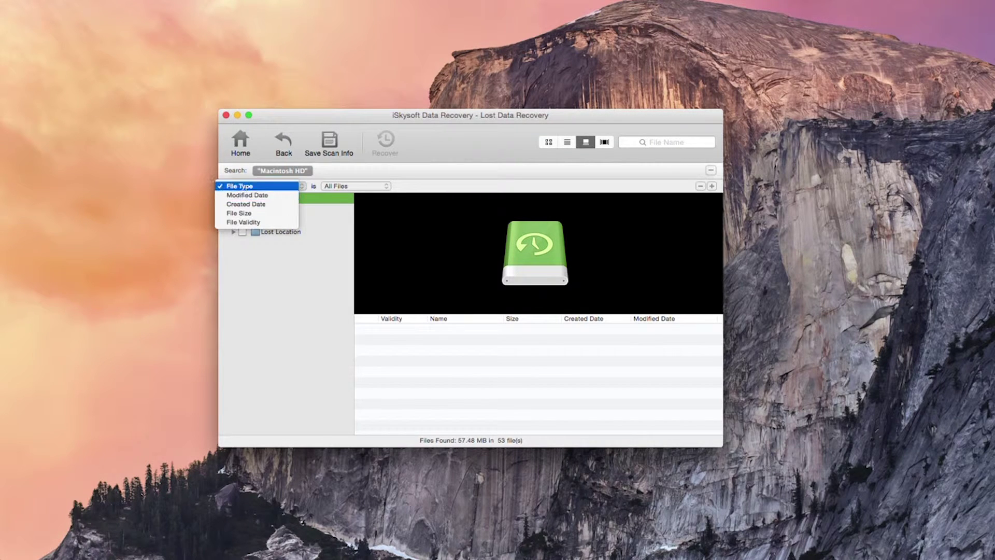
pyautogui.click(264, 186)
pyautogui.click(265, 187)
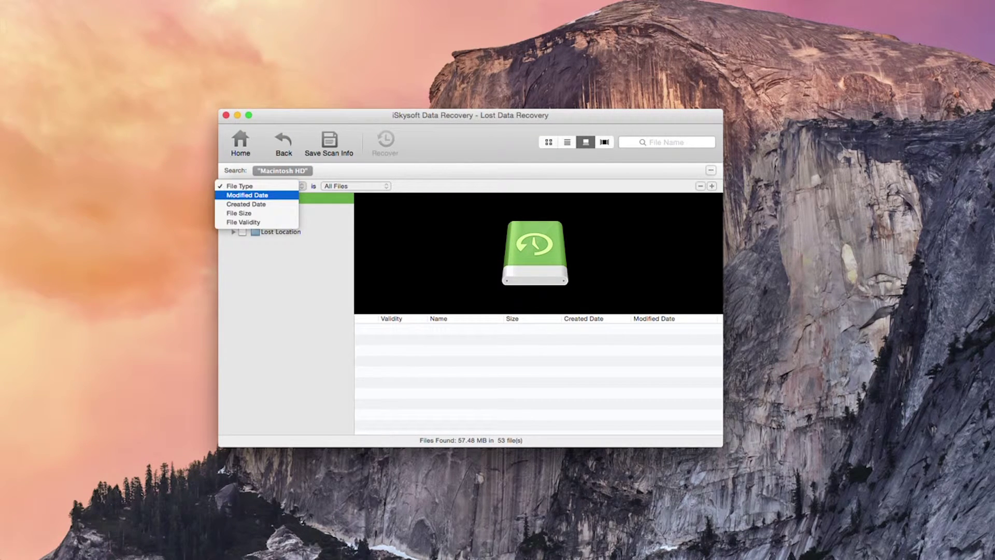
pyautogui.press('Escape')
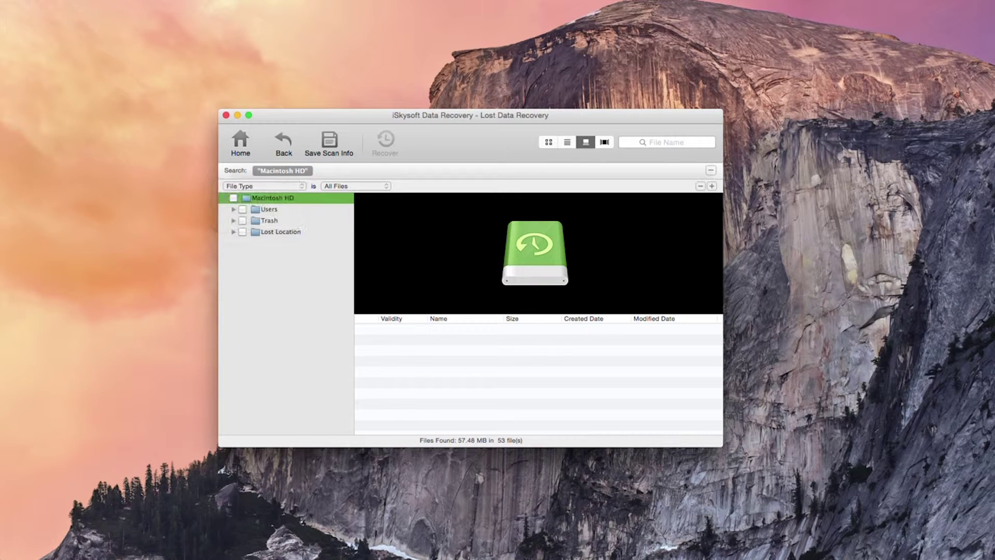
# Filter the scan results by the Document and Video file types, and reset the filter to All Files
pyautogui.click(355, 186)
pyautogui.press('Escape')
pyautogui.click(356, 186)
pyautogui.click(348, 178)
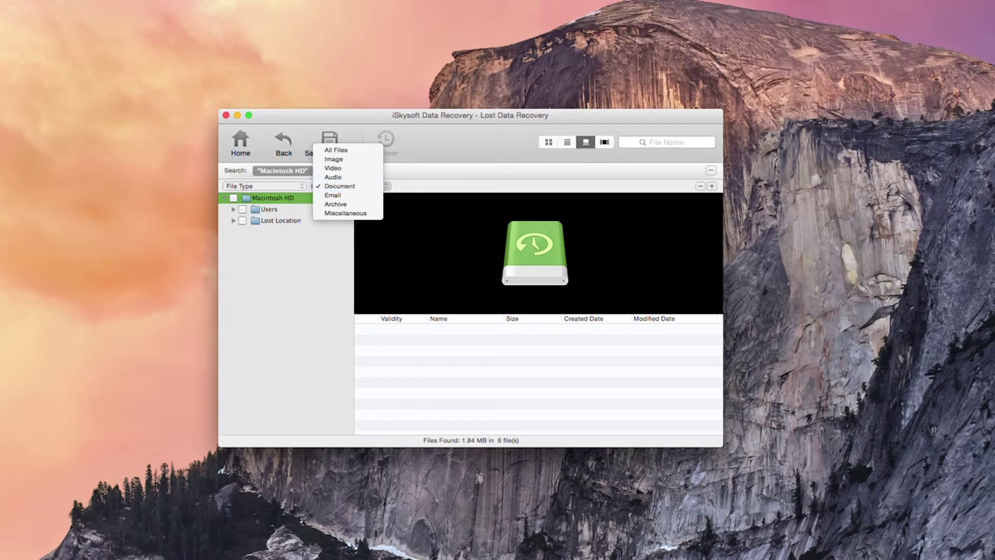
pyautogui.click(356, 186)
pyautogui.press('Return')
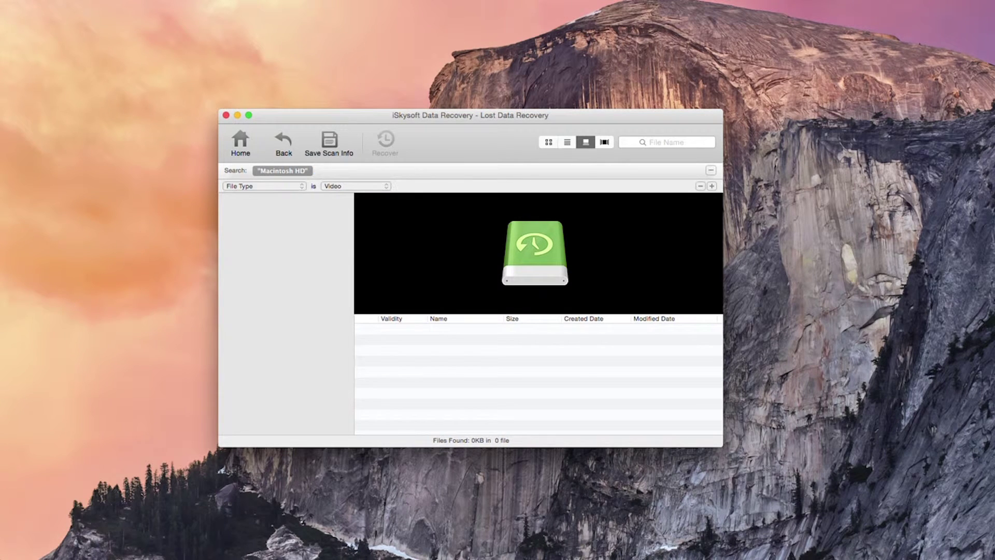
pyautogui.press('space')
pyautogui.press('Up')
pyautogui.press('Up')
pyautogui.press('Return')
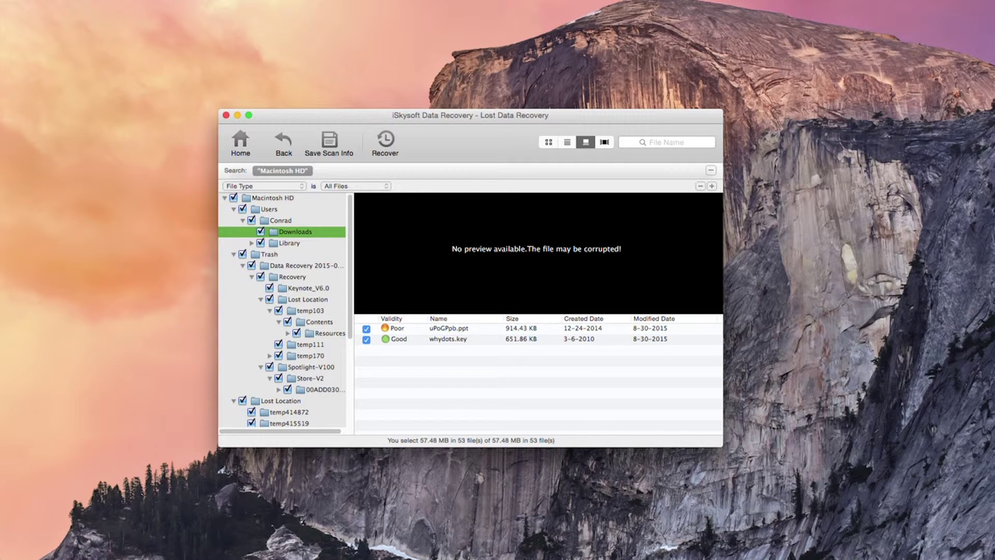
# Exclude the Trash and Lost Location folders from the recovery selection and preview whydots.key in the Downloads folder
pyautogui.click(243, 255)
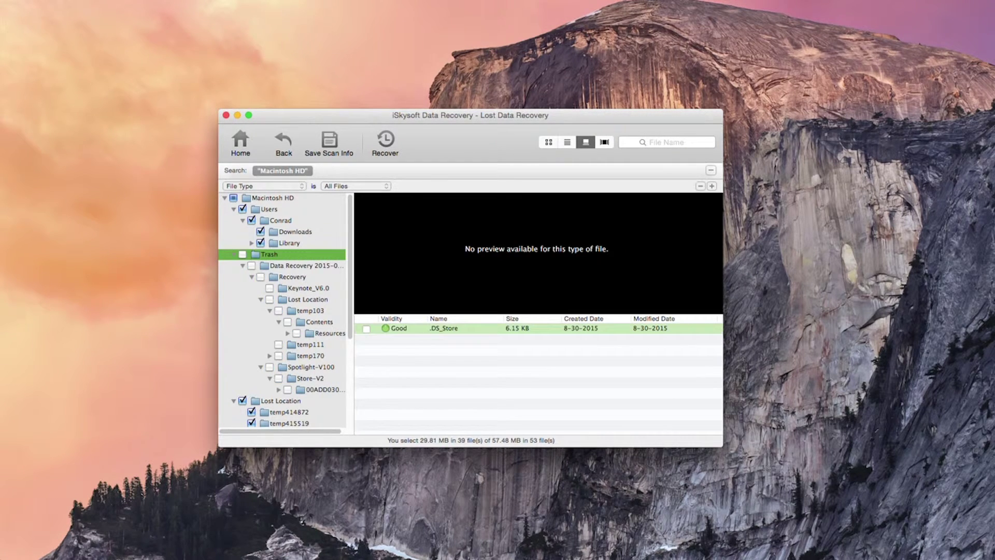
pyautogui.click(243, 401)
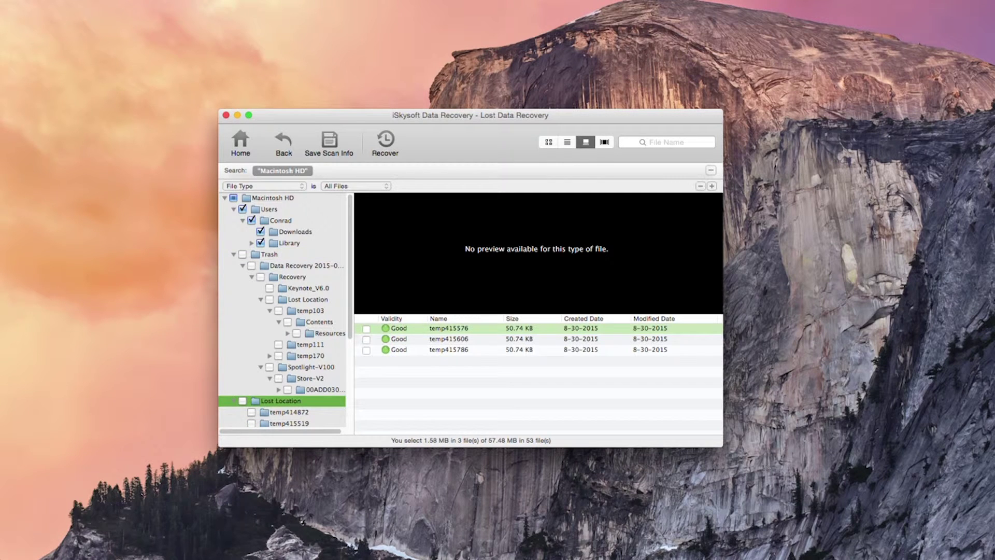
pyautogui.click(295, 232)
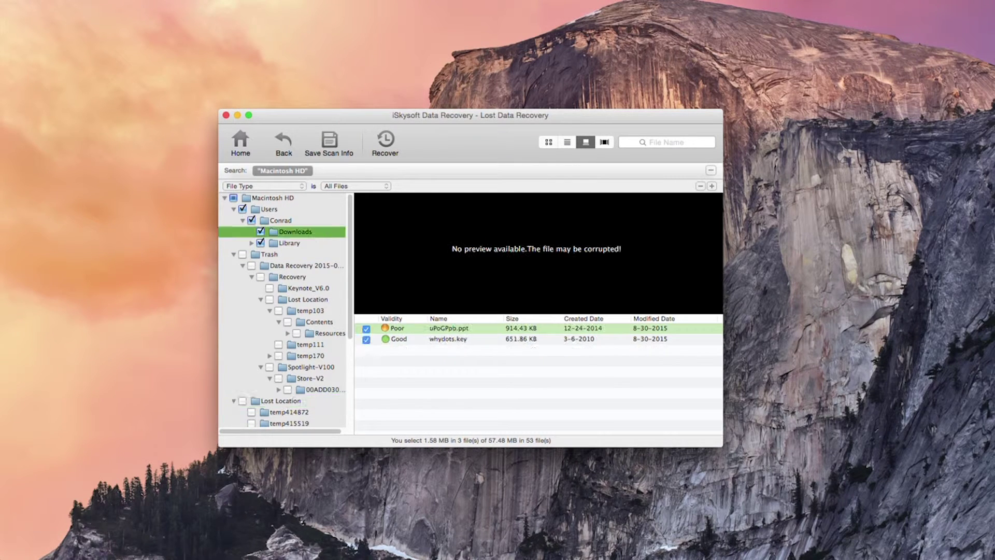
pyautogui.click(289, 243)
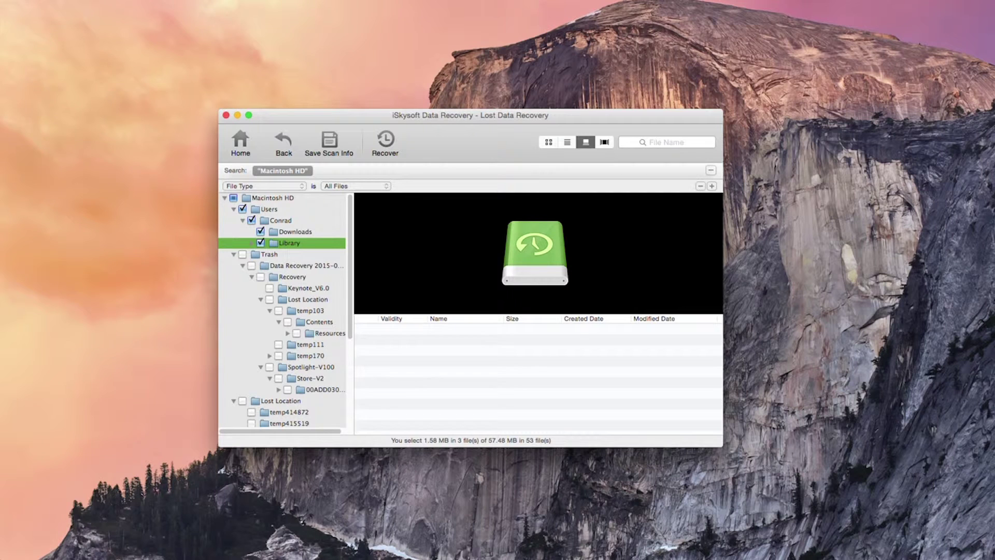
pyautogui.click(295, 232)
pyautogui.click(449, 339)
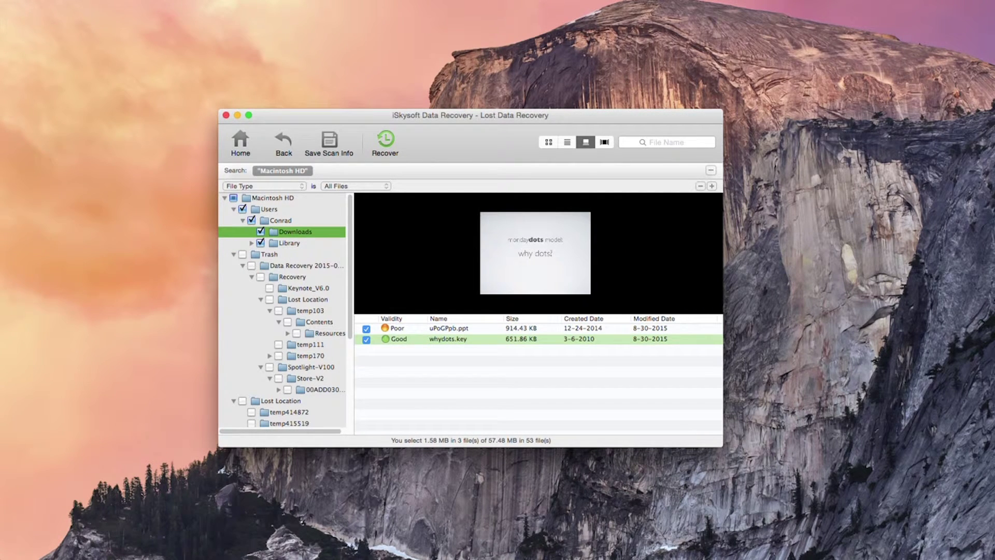
# Recover the selected files to the Recovery drive, keeping the suggested folder name
pyautogui.click(385, 142)
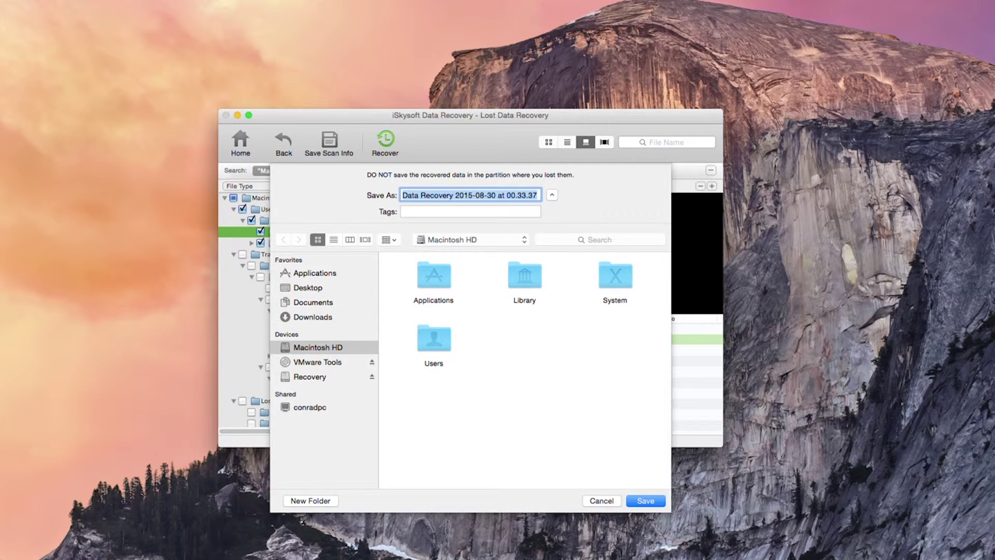
pyautogui.click(307, 288)
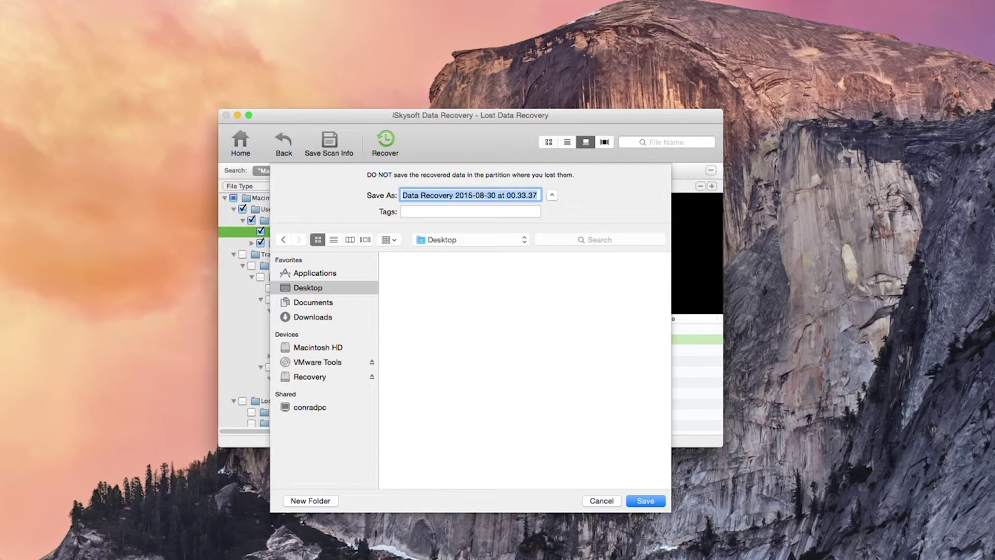
pyautogui.click(310, 377)
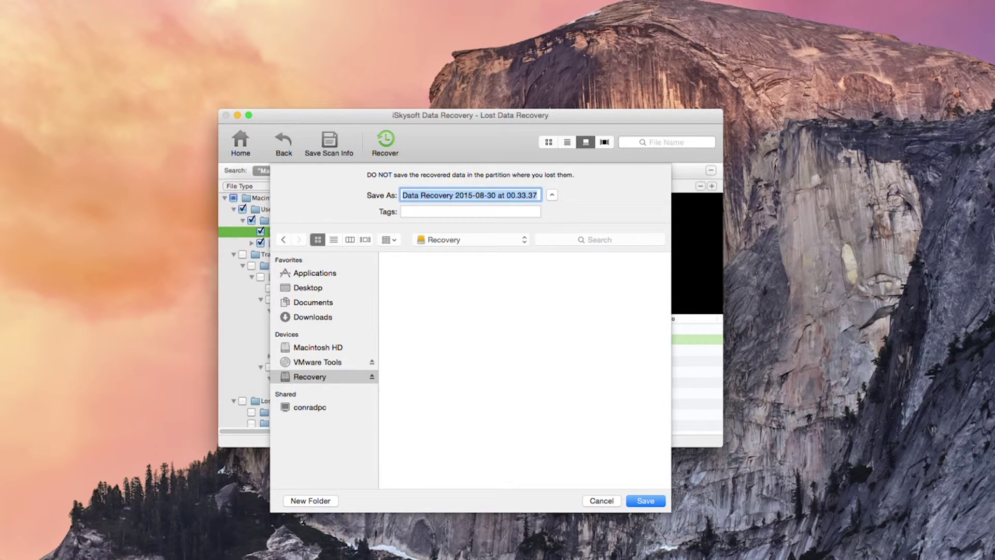
pyautogui.press('Return')
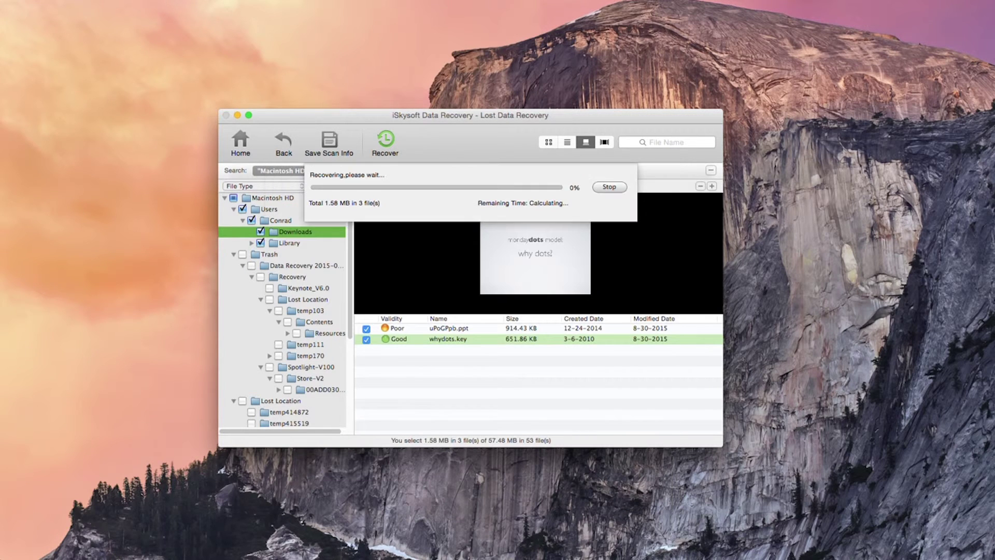
# Browse the recovered Macintosh HD folder through Users to check the user's Library and Downloads subfolders
pyautogui.doubleClick(433, 94)
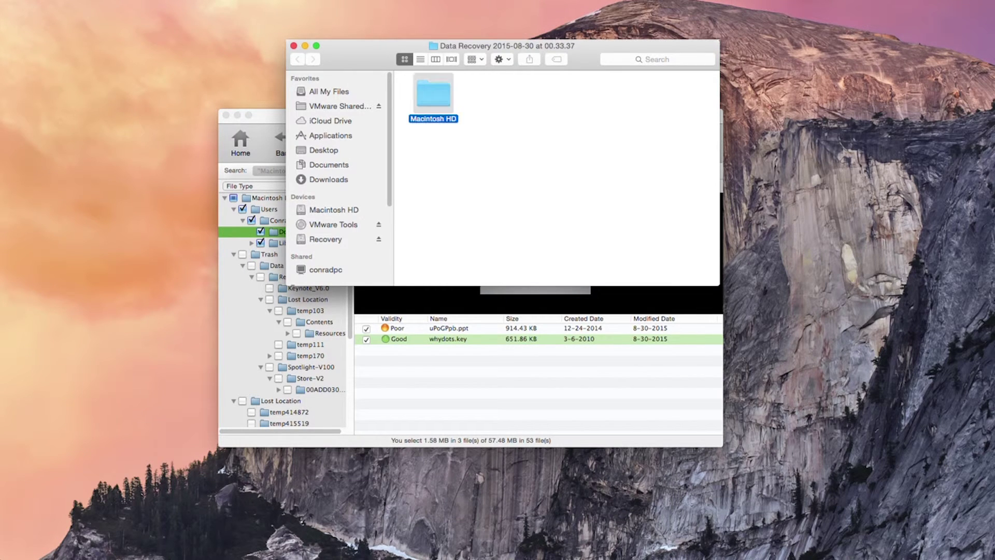
pyautogui.doubleClick(433, 96)
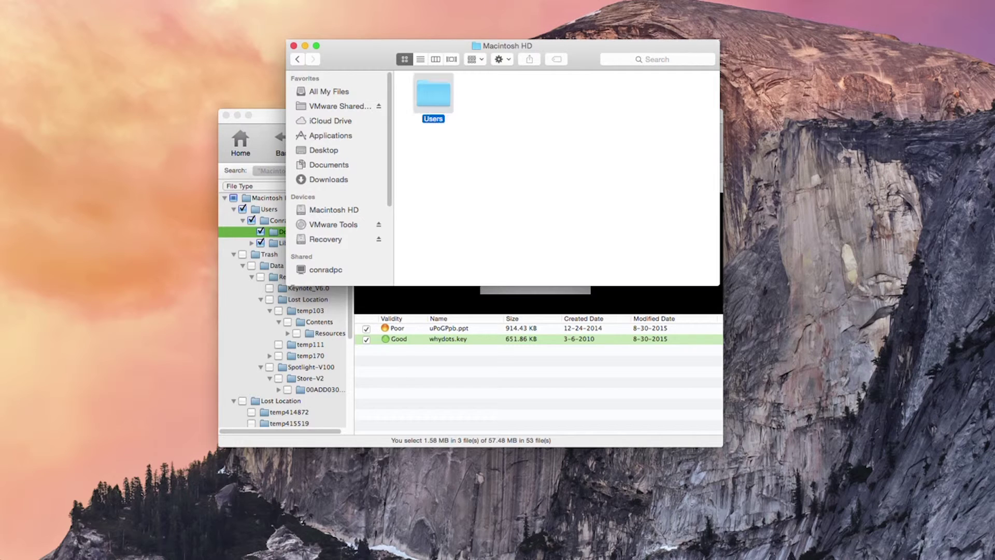
pyautogui.doubleClick(433, 96)
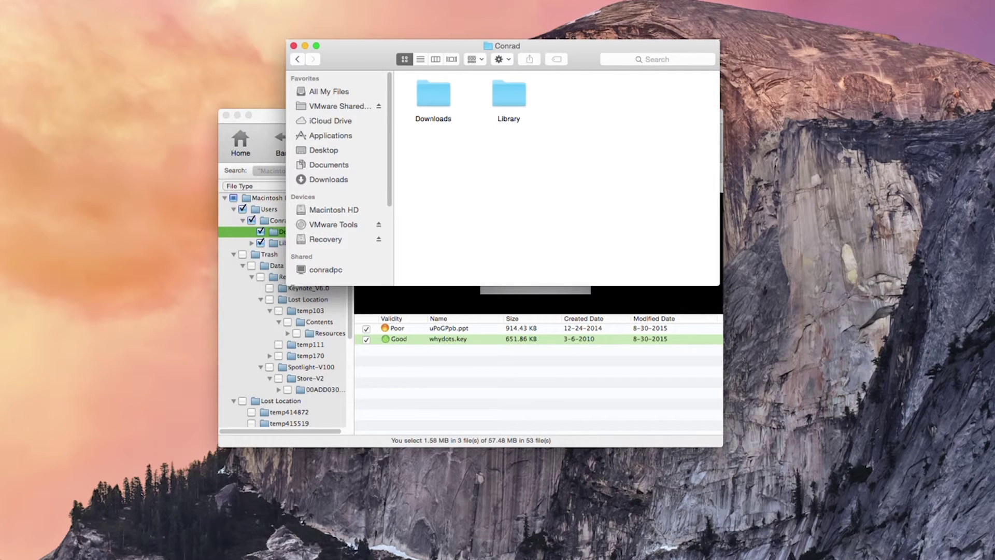
pyautogui.doubleClick(509, 95)
pyautogui.doubleClick(433, 94)
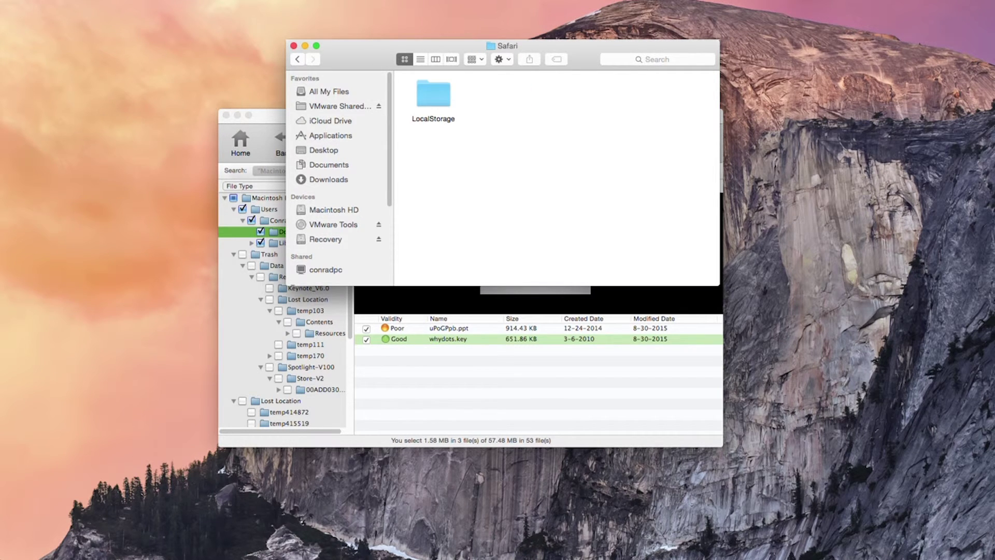
pyautogui.click(298, 59)
pyautogui.click(298, 59)
pyautogui.doubleClick(434, 95)
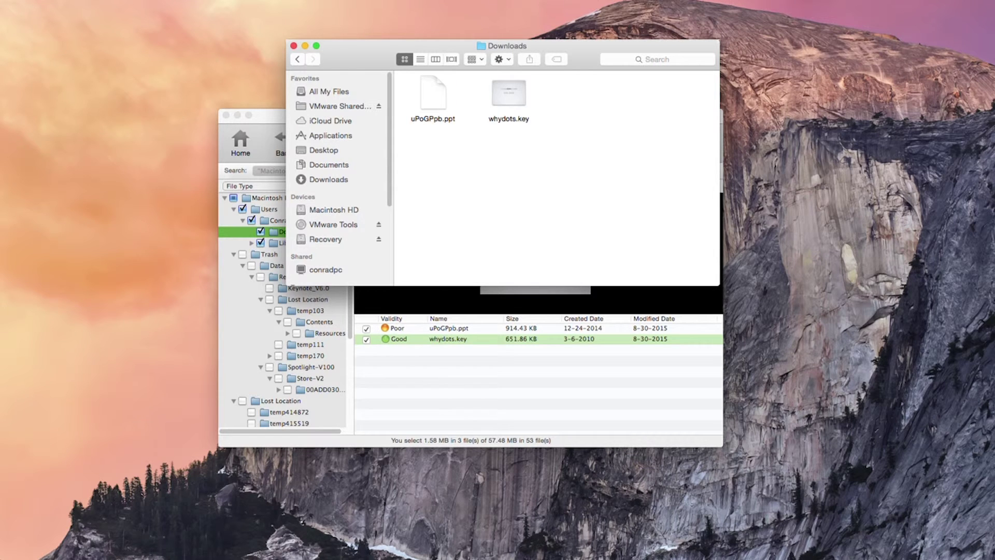
# Open the recovered whydots.key in Preview, look through its first pages and close it
pyautogui.click(509, 95)
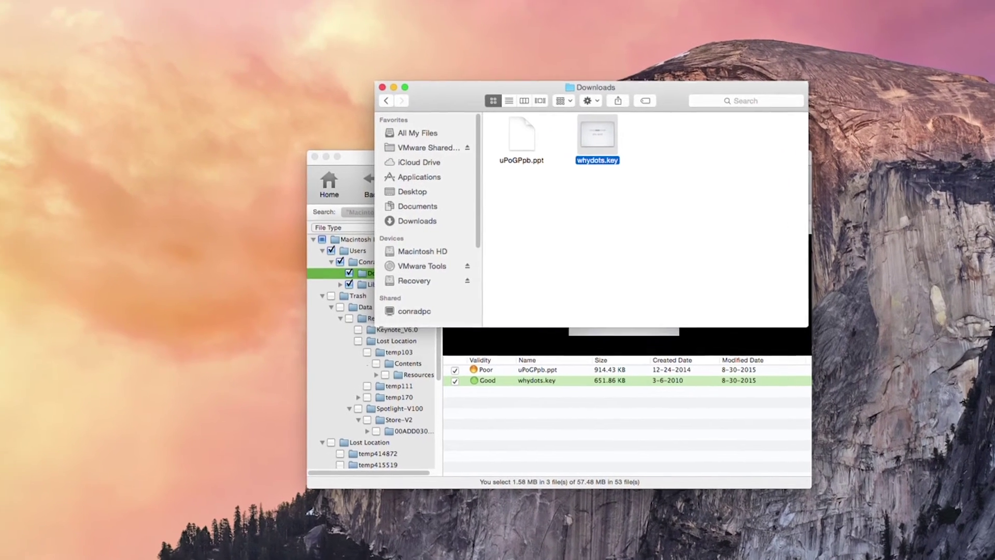
pyautogui.press('super+o')
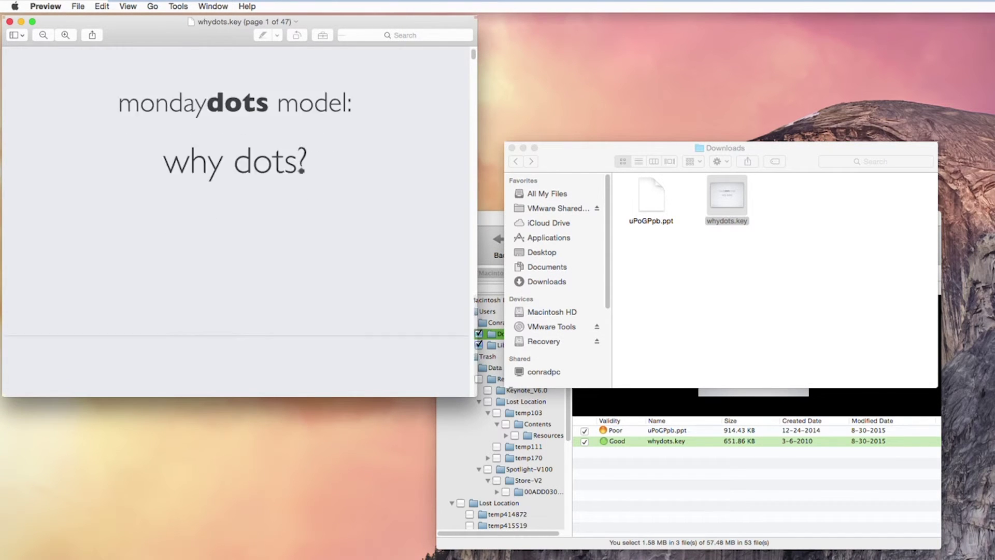
pyautogui.scroll(-10, 238, 223)
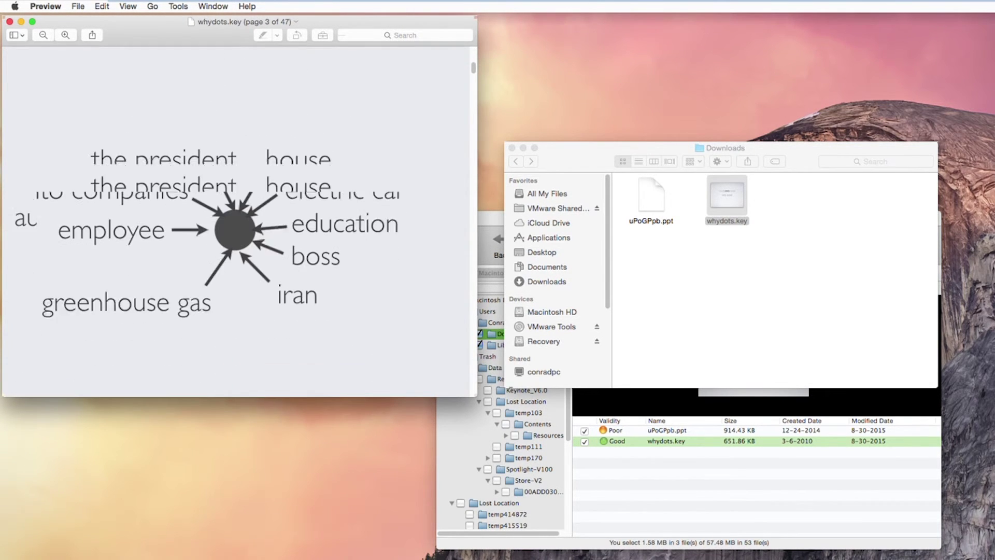
pyautogui.scroll(-2, 239, 223)
pyautogui.click(9, 22)
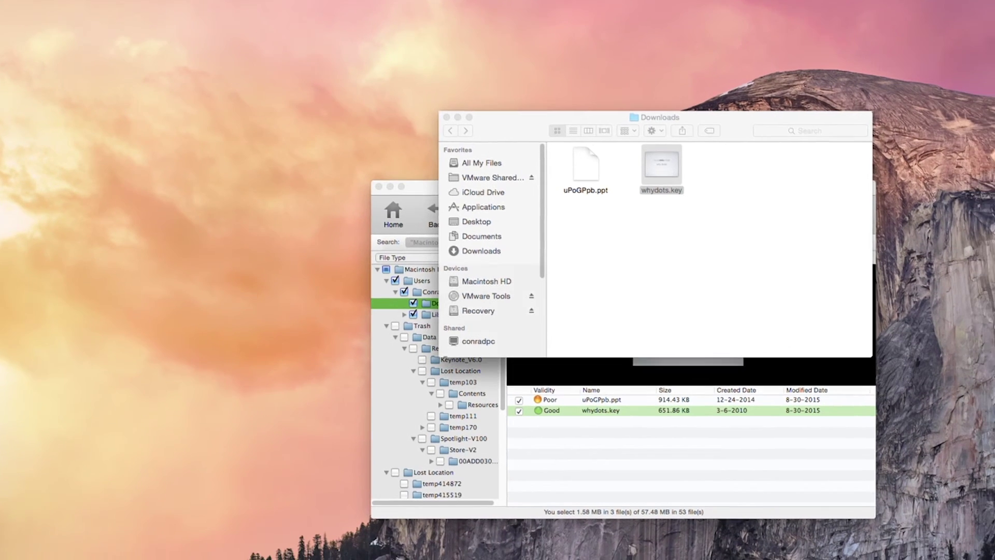
pyautogui.click(622, 238)
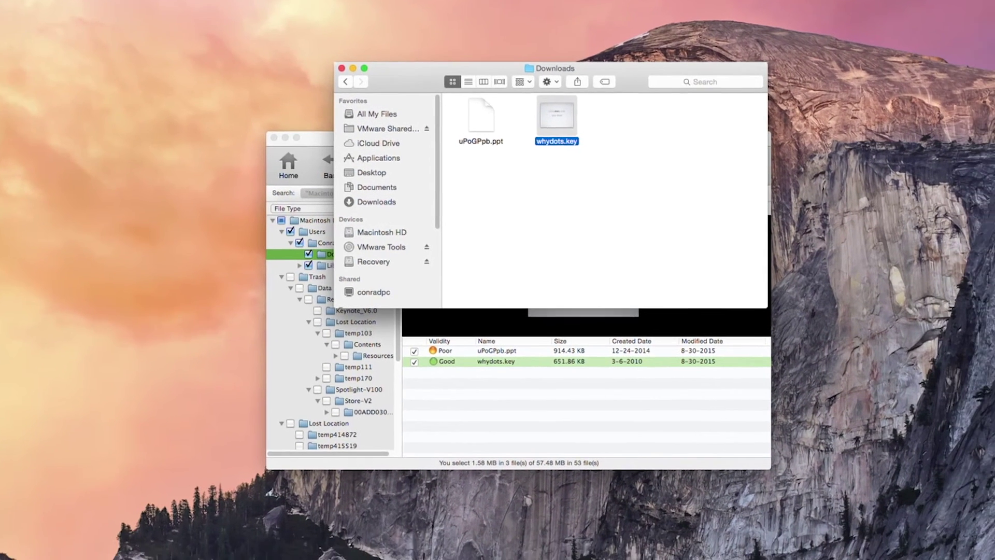
pyautogui.click(586, 165)
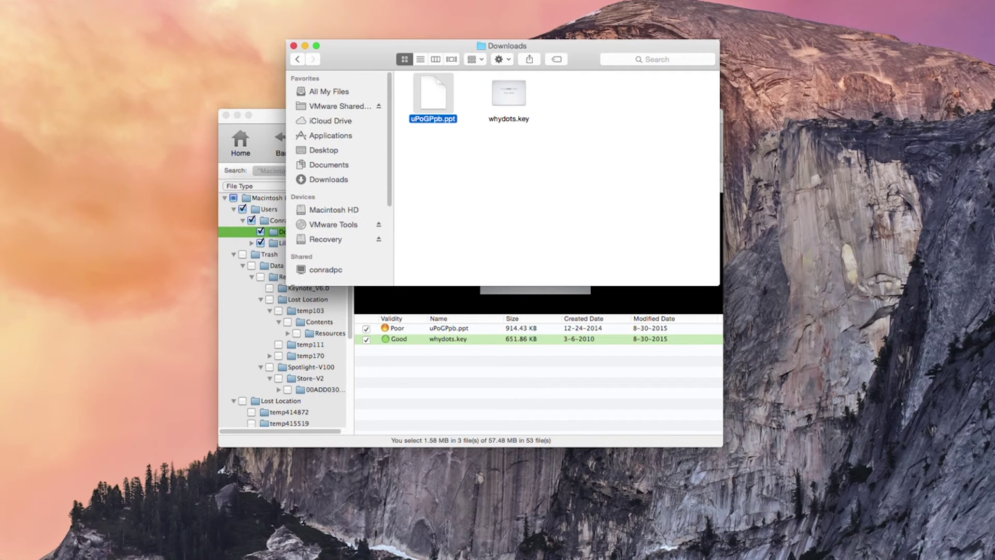
pyautogui.click(509, 93)
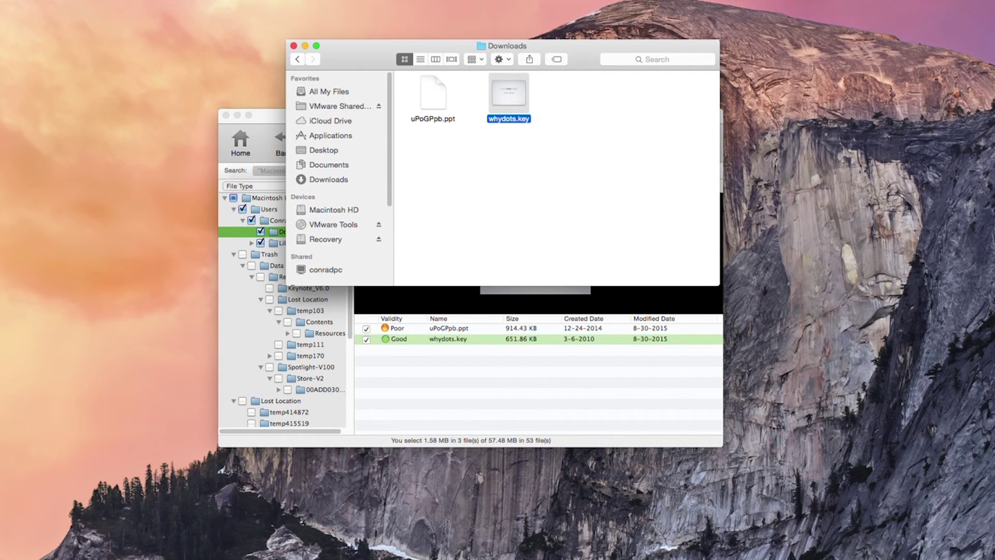